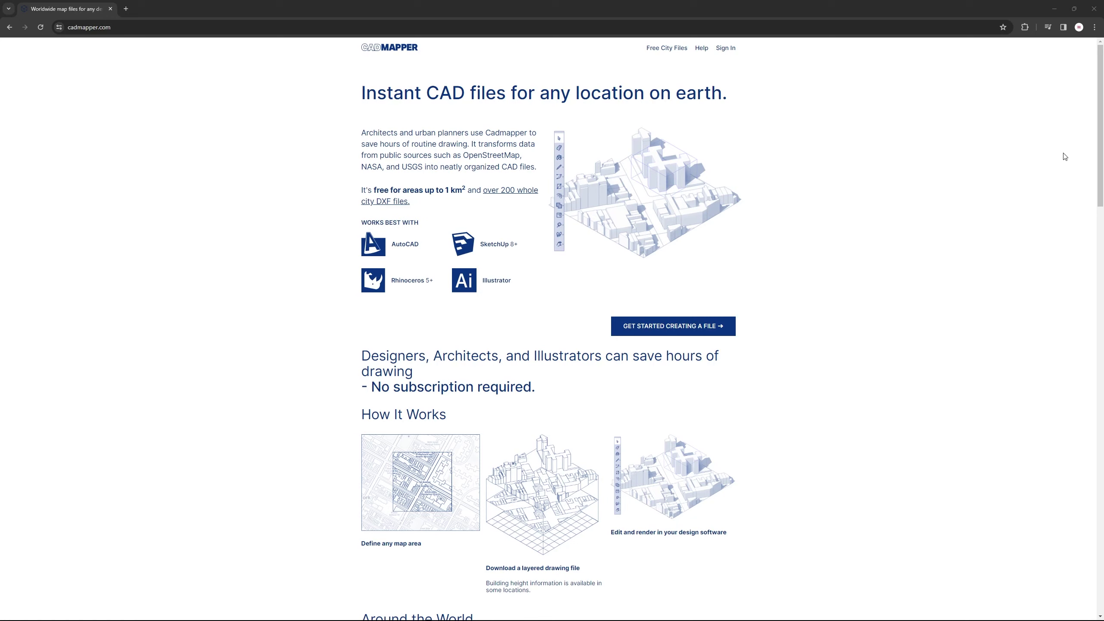
# Scroll the Cadmapper homepage, then move to the empty Illustrator workspace.
pyautogui.moveTo(1099, 174); pyautogui.dragTo(1085, 251)
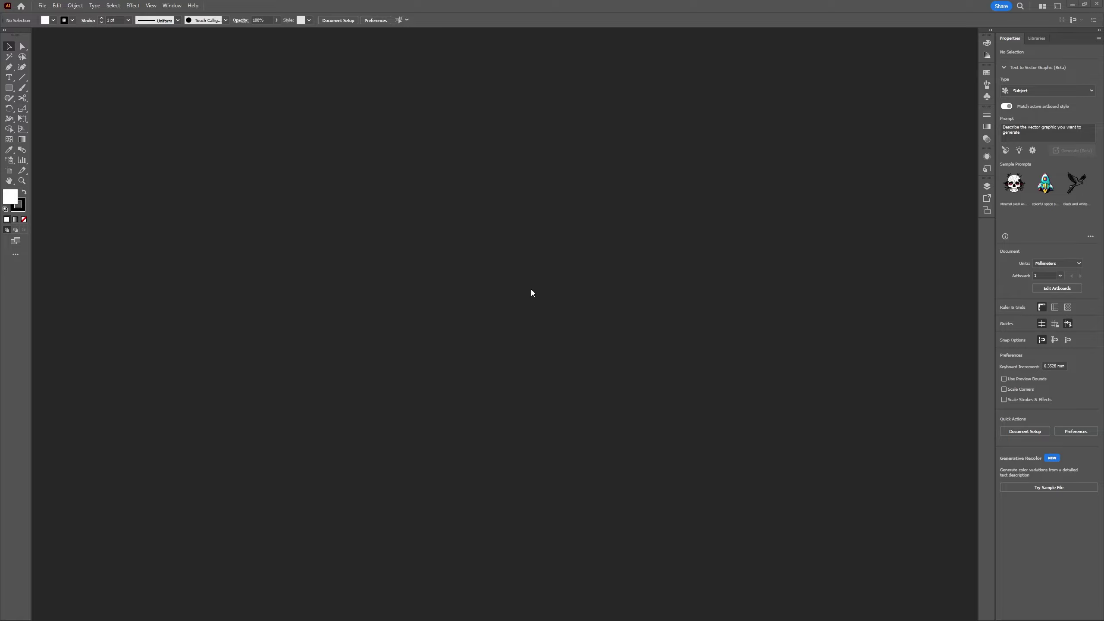
# Open london.dxf in Illustrator using Scale to Fit Artboard and the Model layout.
pyautogui.click(42, 6)
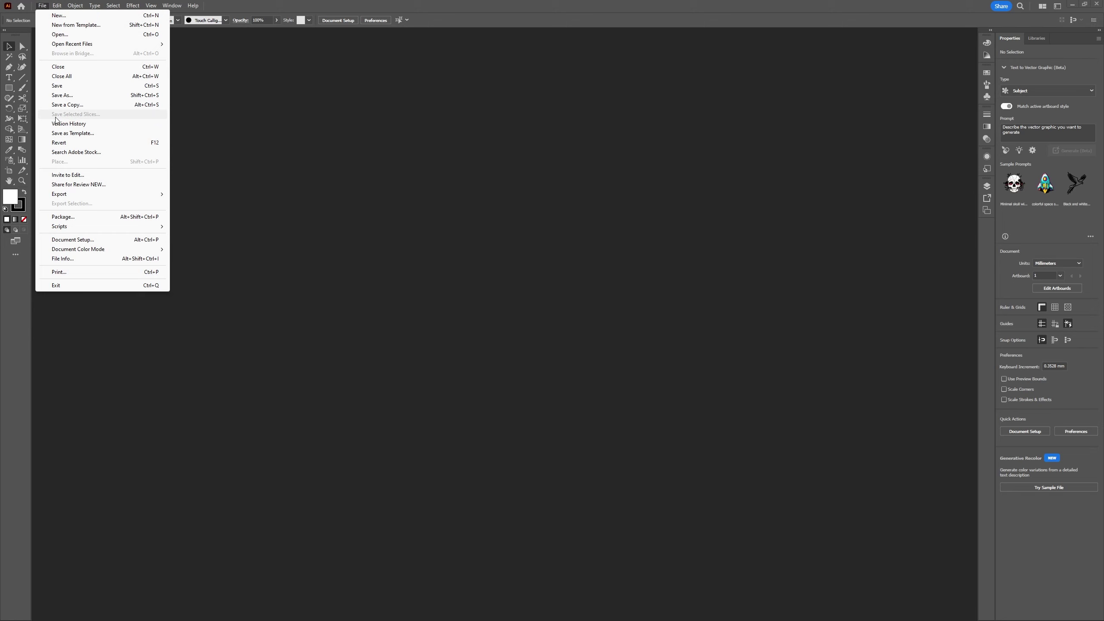
pyautogui.click(60, 35)
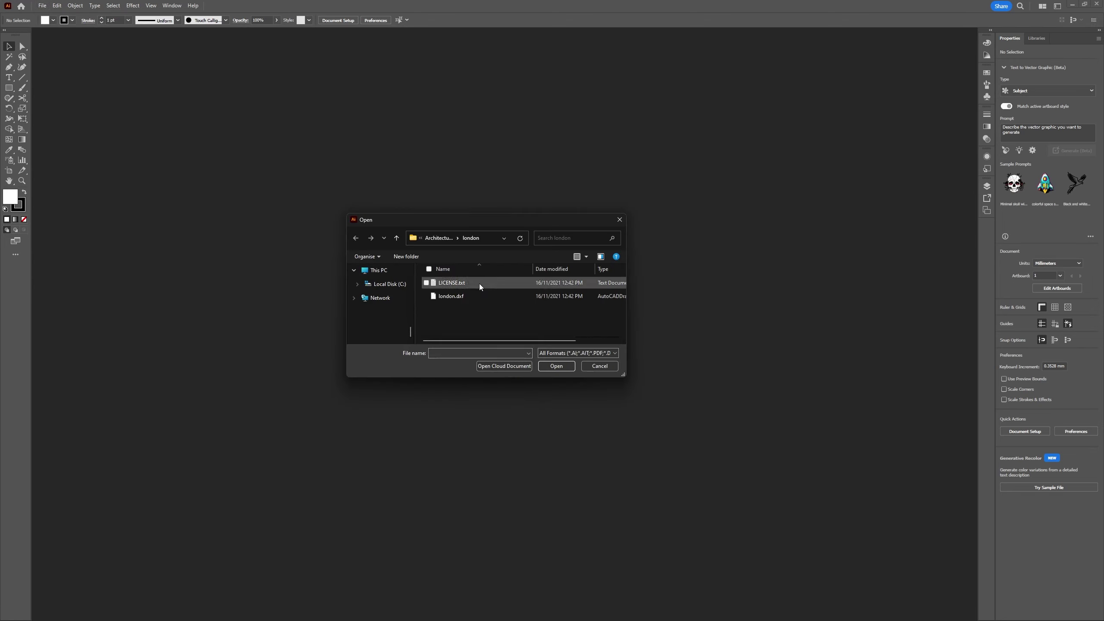
pyautogui.click(474, 297)
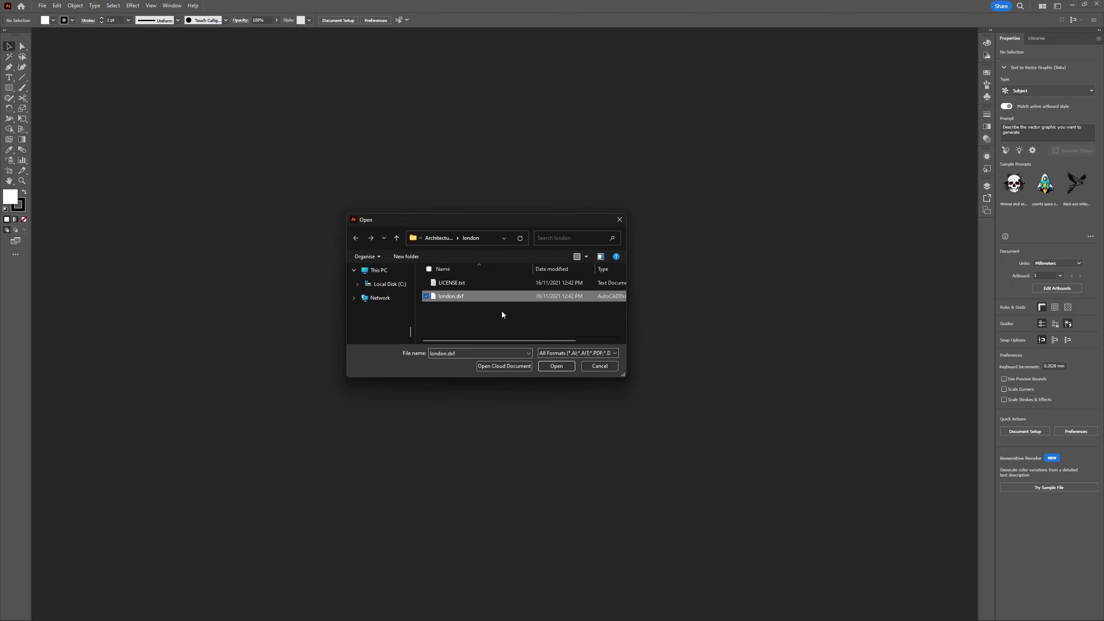
pyautogui.click(565, 370)
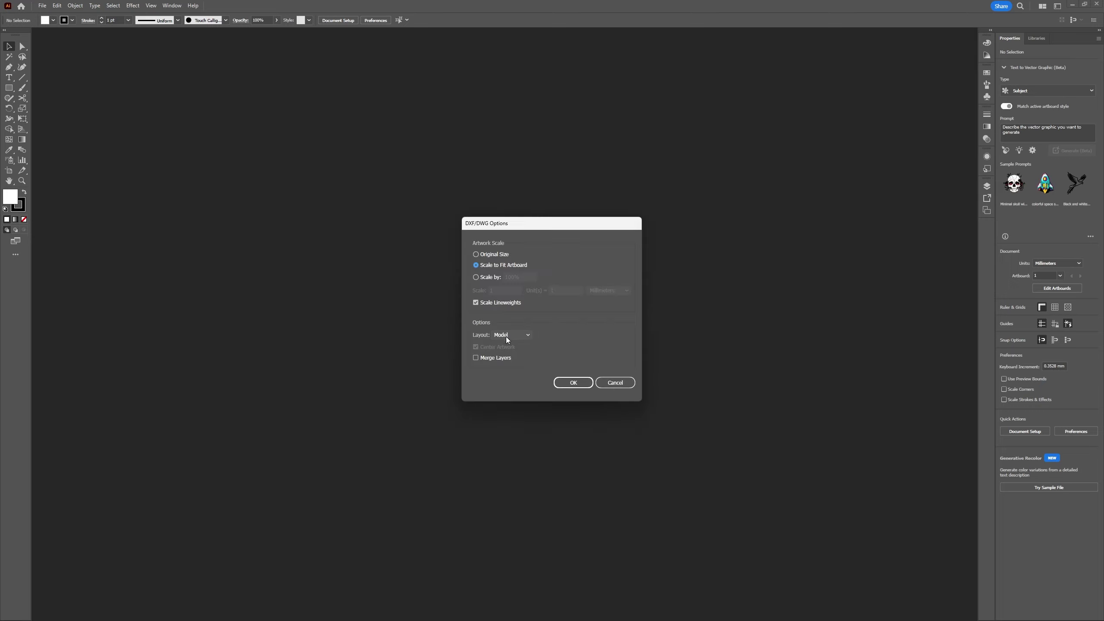
pyautogui.click(527, 336)
pyautogui.click(509, 345)
pyautogui.click(571, 383)
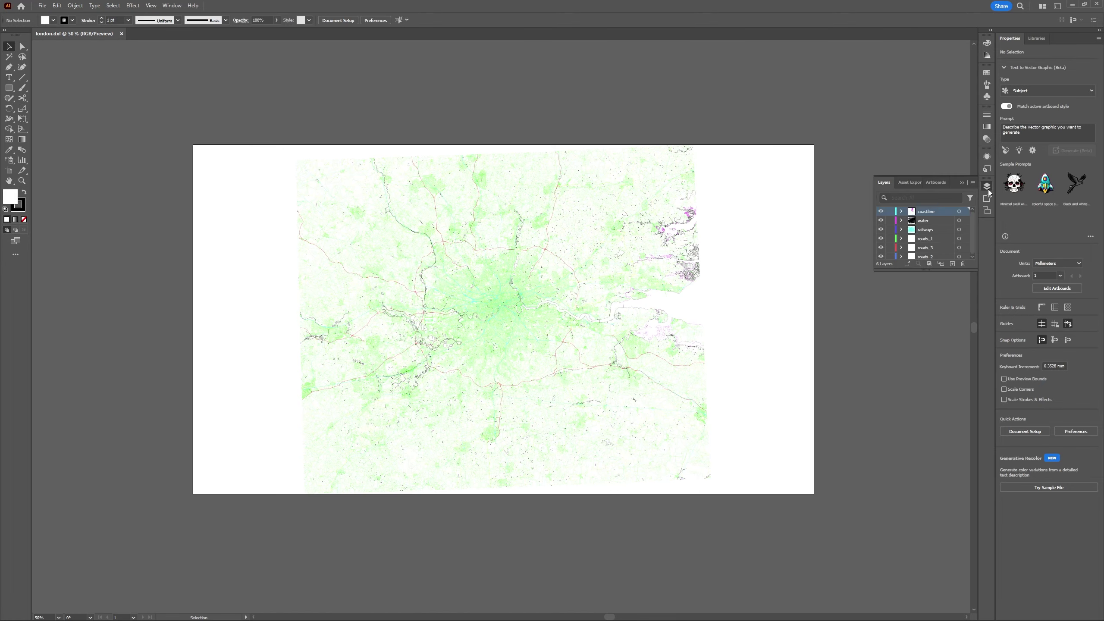
# Toggle the coastline, water and roads_3 layers, ending with roads_3 visible.
pyautogui.moveTo(881, 212); pyautogui.dragTo(882, 245)
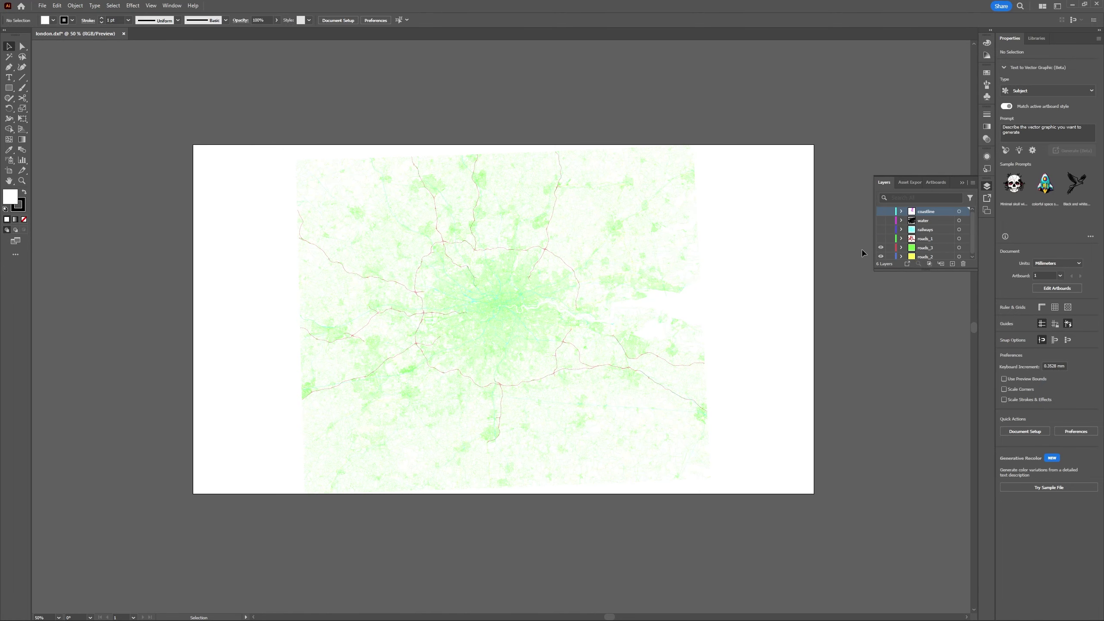
pyautogui.click(881, 247)
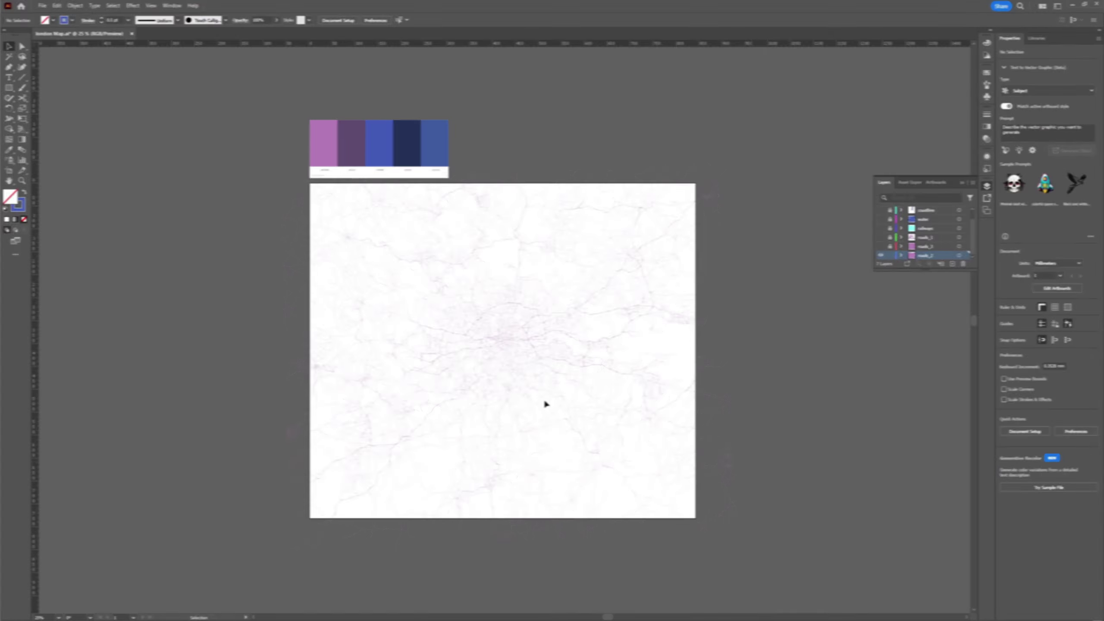
pyautogui.scroll(-10, 621, 333)
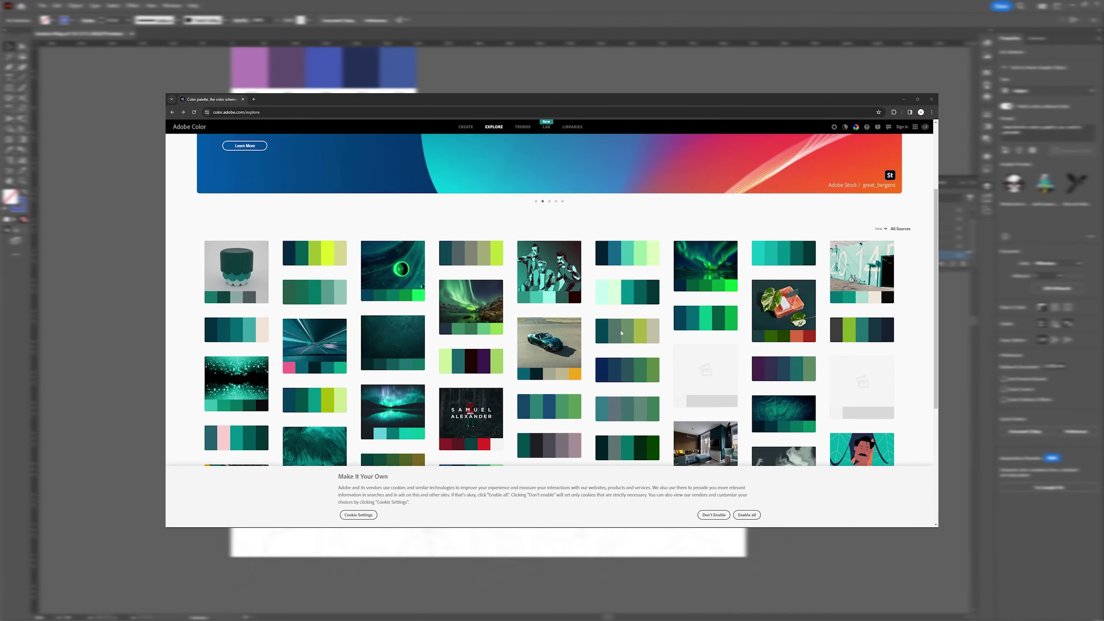
pyautogui.scroll(15, 590, 311)
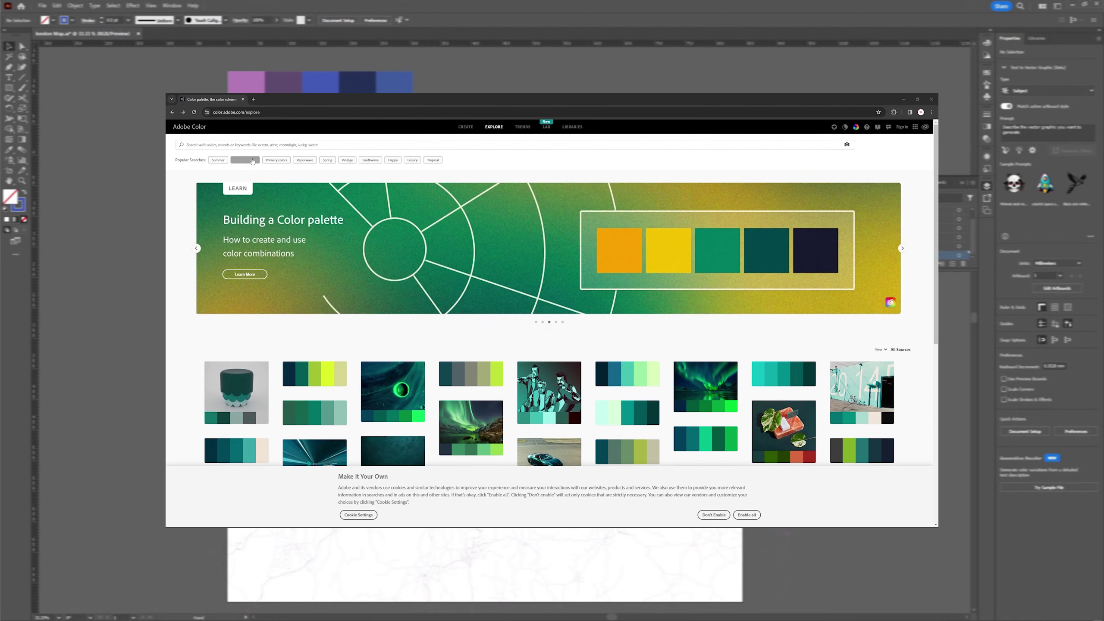
pyautogui.click(218, 159)
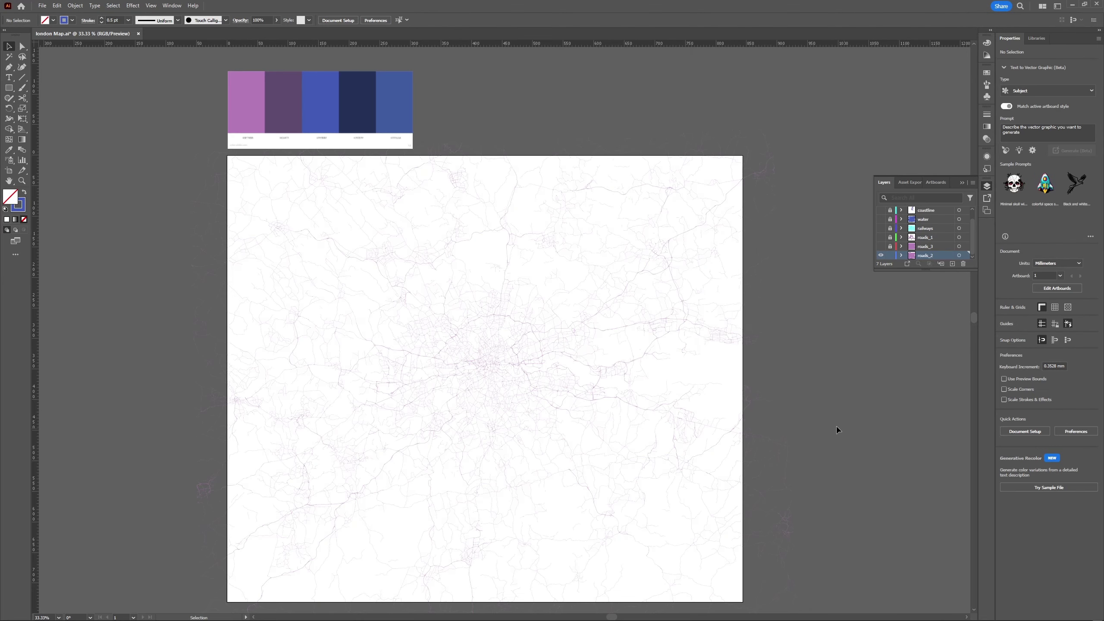
pyautogui.click(881, 247)
# Turn on roads_2, keep the water layer visible and leave railways hidden.
pyautogui.click(881, 255)
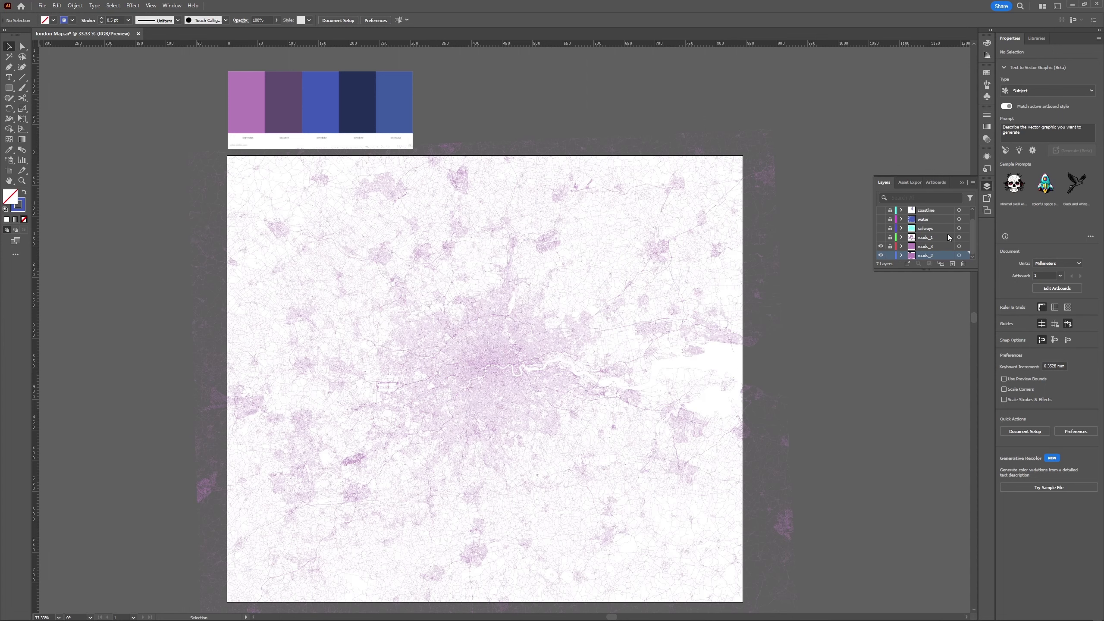
pyautogui.scroll(1, 904, 246)
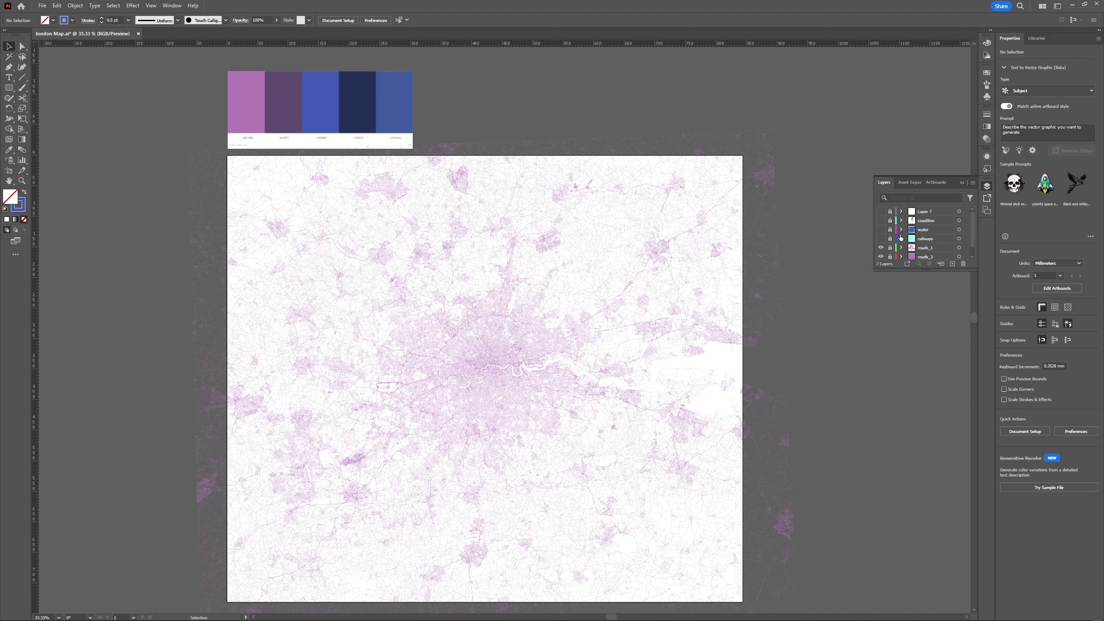
pyautogui.click(882, 238)
pyautogui.click(881, 231)
pyautogui.click(882, 225)
pyautogui.click(881, 238)
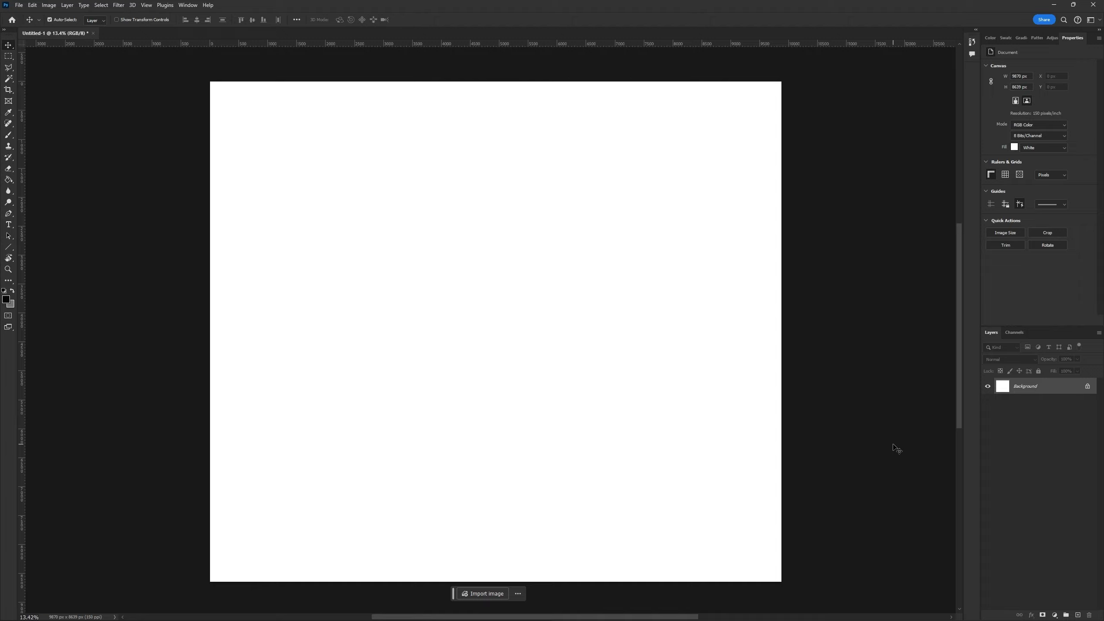
# Place london Map.ai as a linked layer and stretch it to the canvas top and bottom.
pyautogui.click(19, 5)
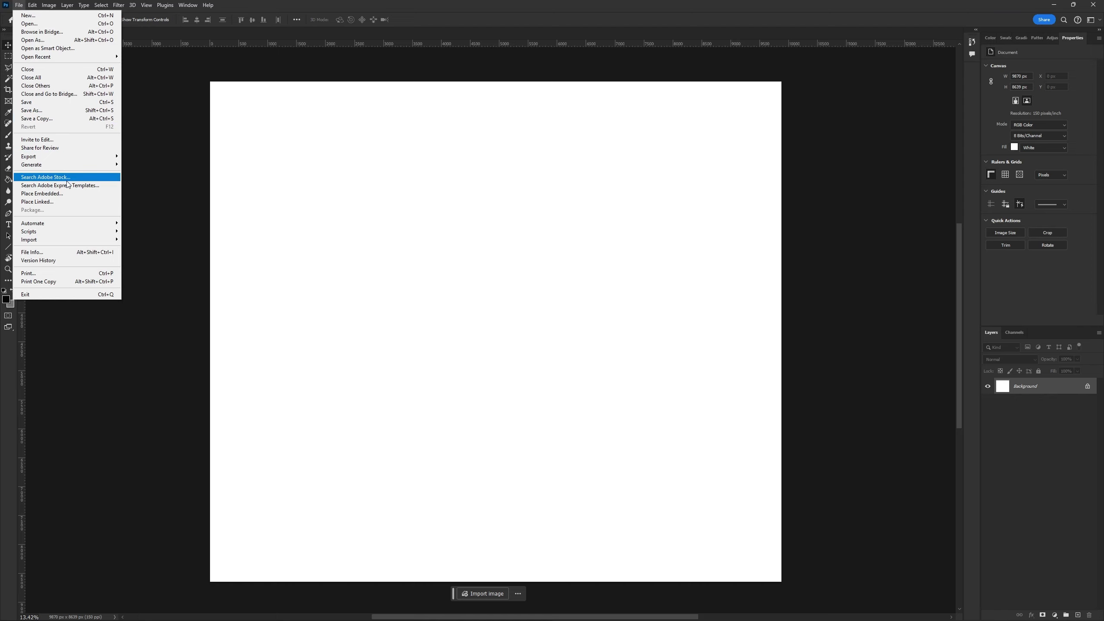
pyautogui.click(66, 206)
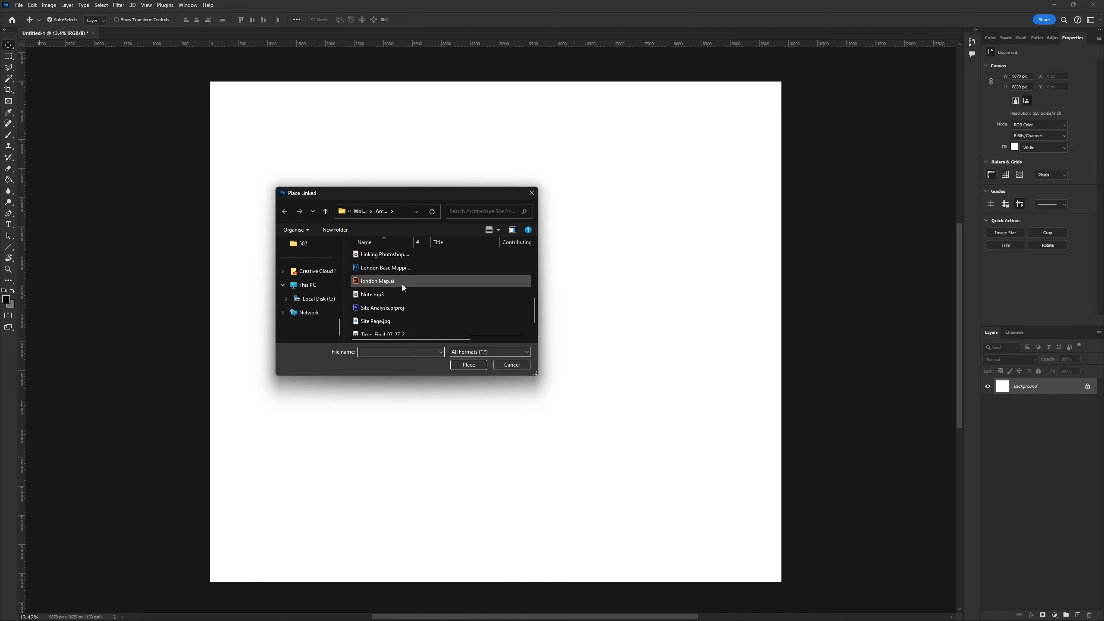
pyautogui.click(405, 277)
pyautogui.click(550, 404)
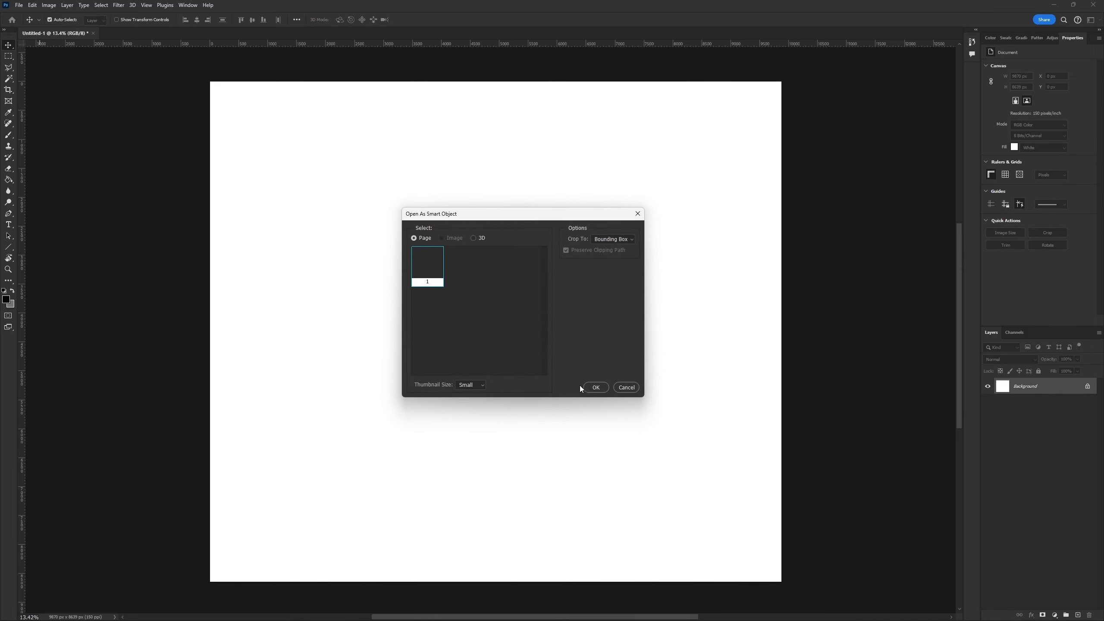
pyautogui.click(593, 385)
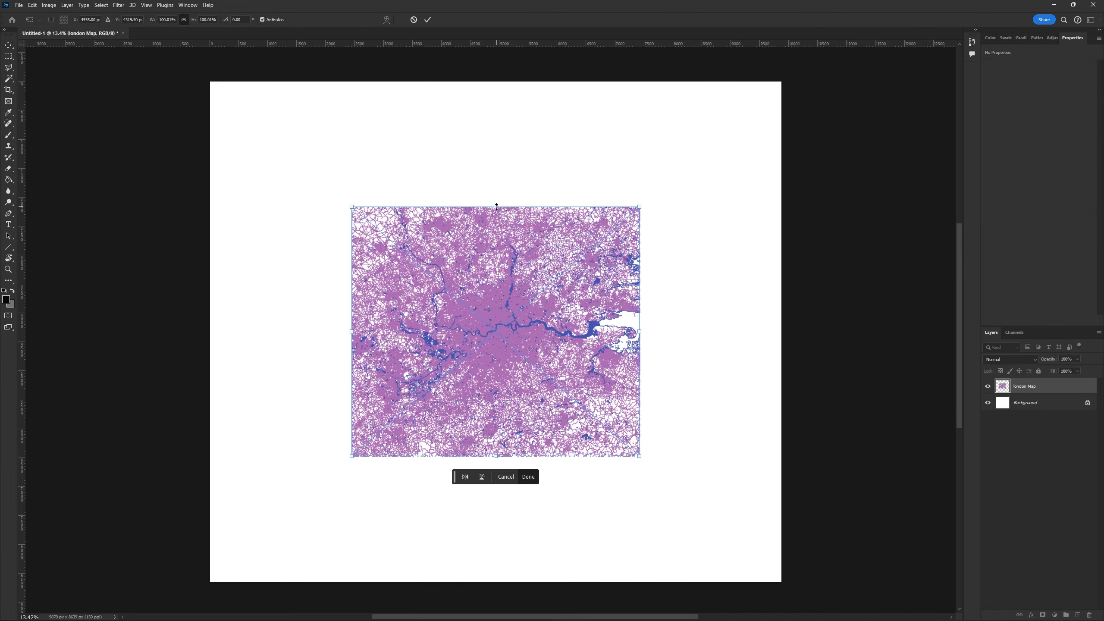
pyautogui.moveTo(494, 206); pyautogui.dragTo(496, 81)
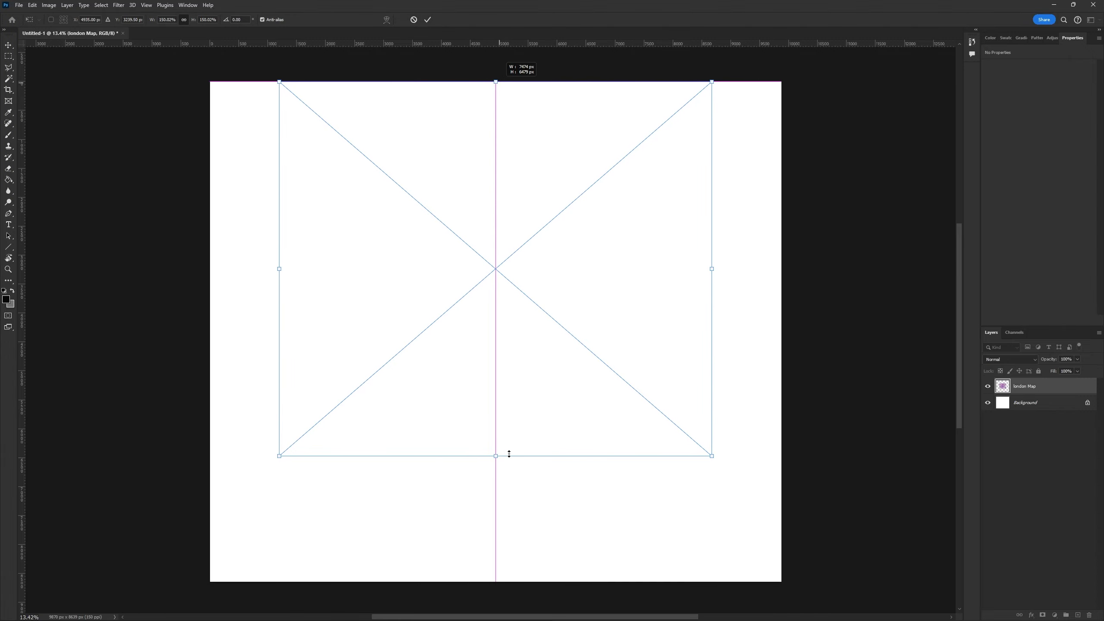
pyautogui.moveTo(506, 456); pyautogui.dragTo(500, 583)
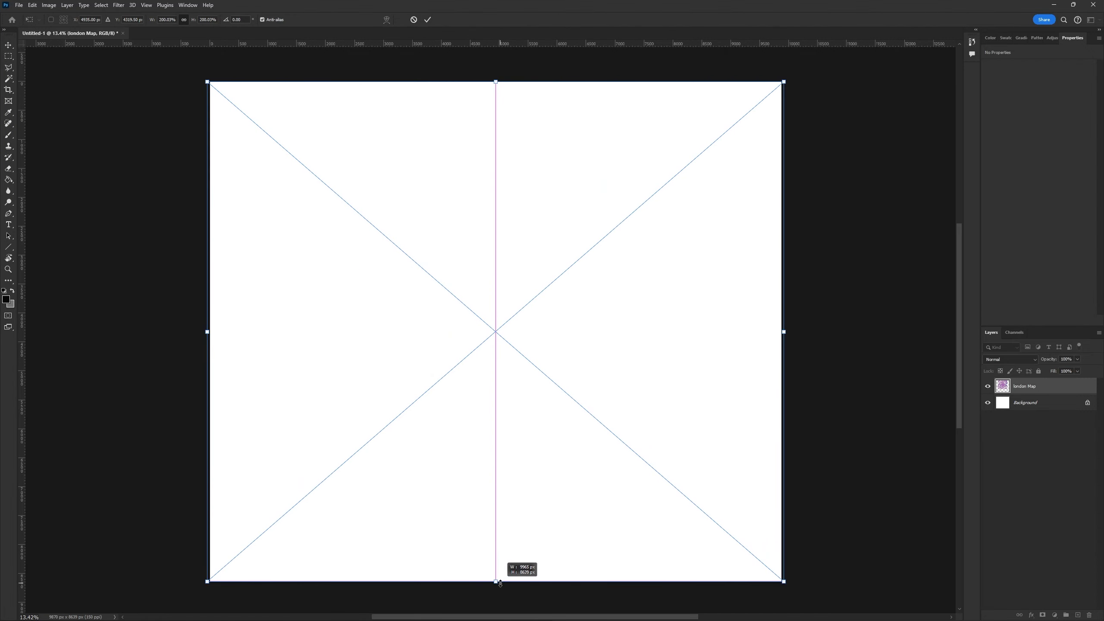
pyautogui.press('Return')
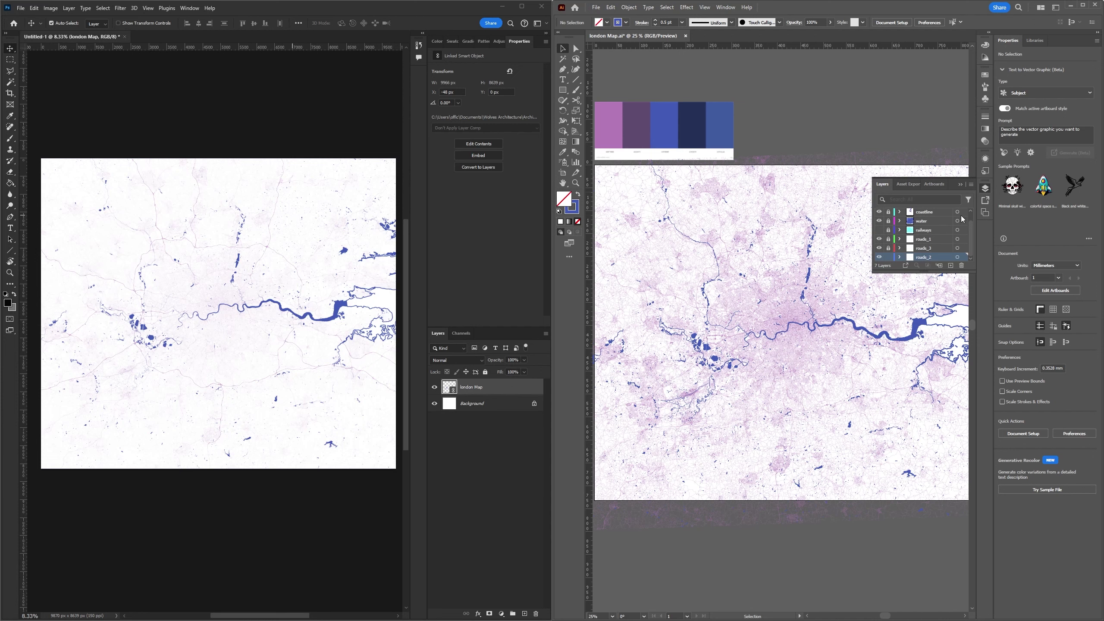
# Give the water layer art a cyan fill and cyan stroke, then lock the layer.
pyautogui.click(963, 220)
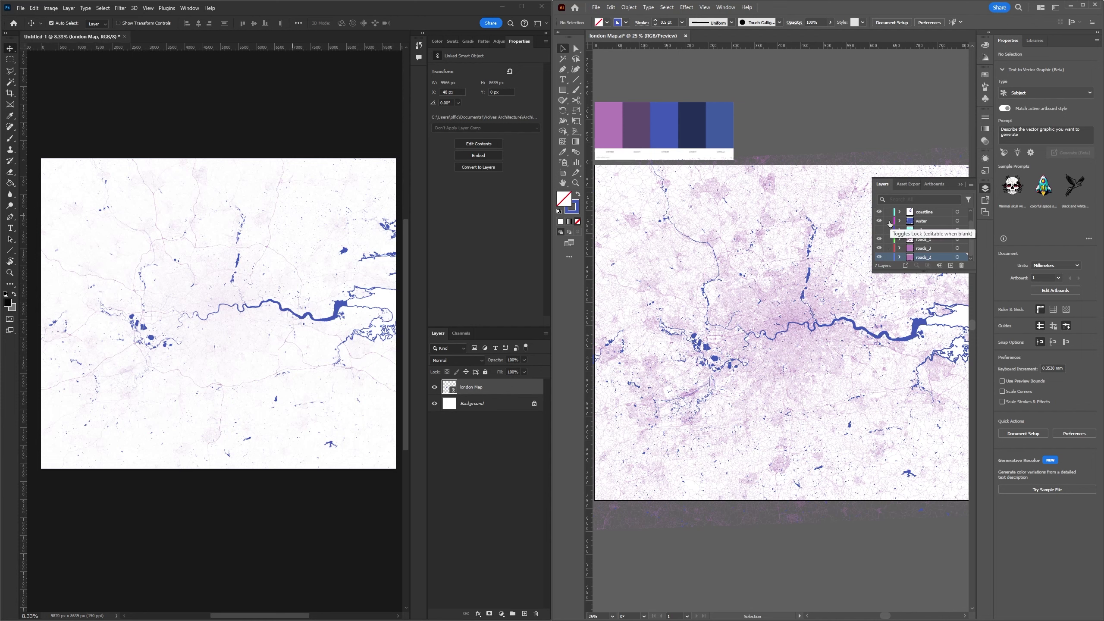
pyautogui.click(607, 22)
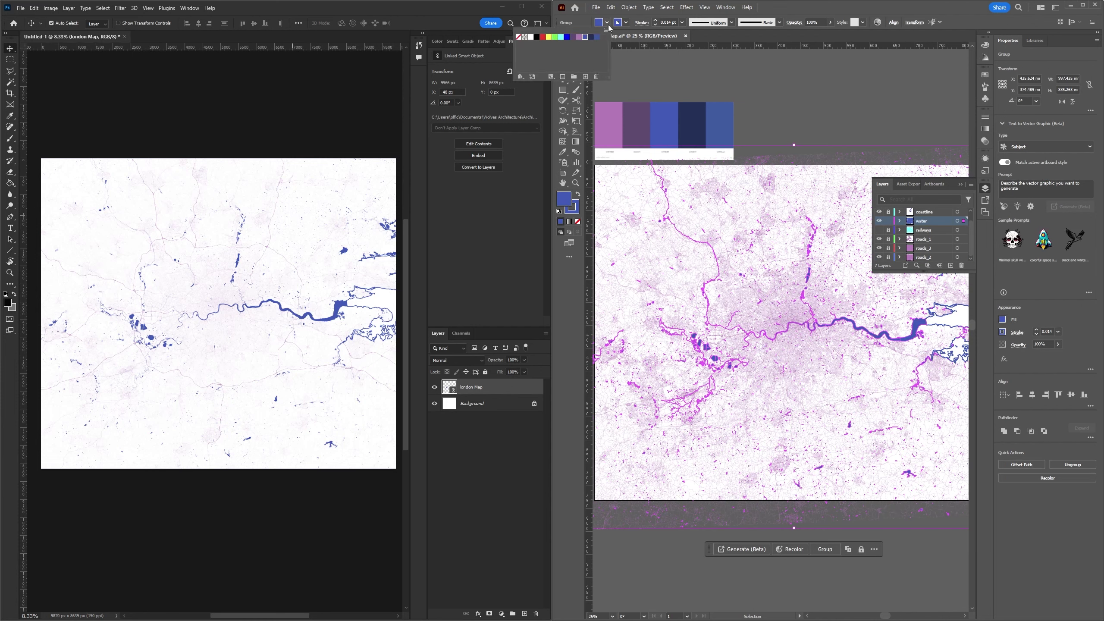
pyautogui.click(562, 36)
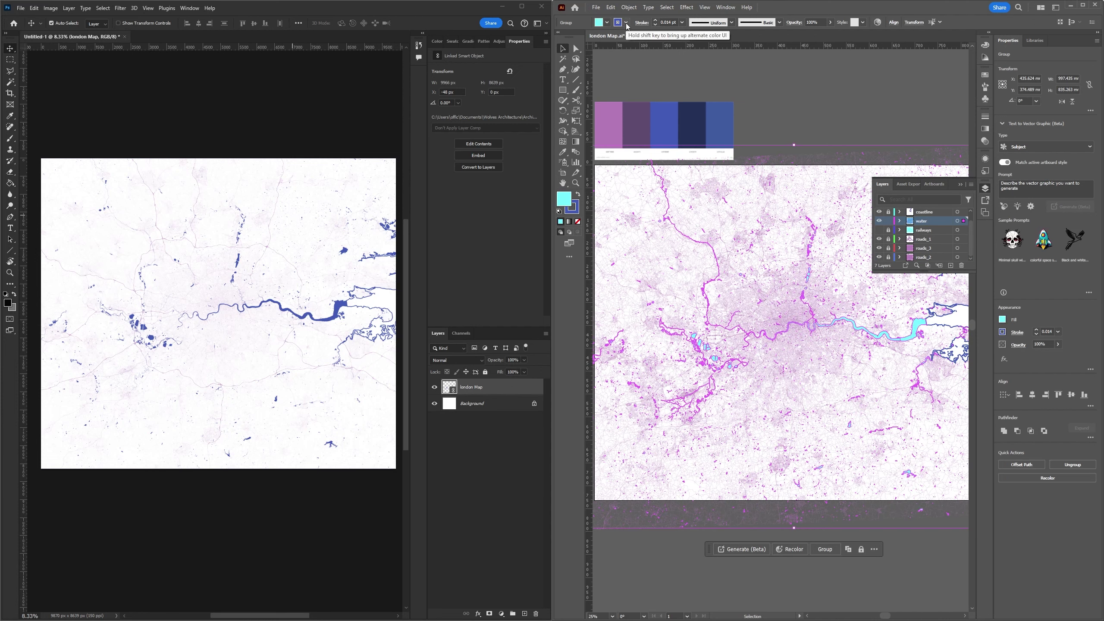
pyautogui.click(626, 22)
pyautogui.click(580, 36)
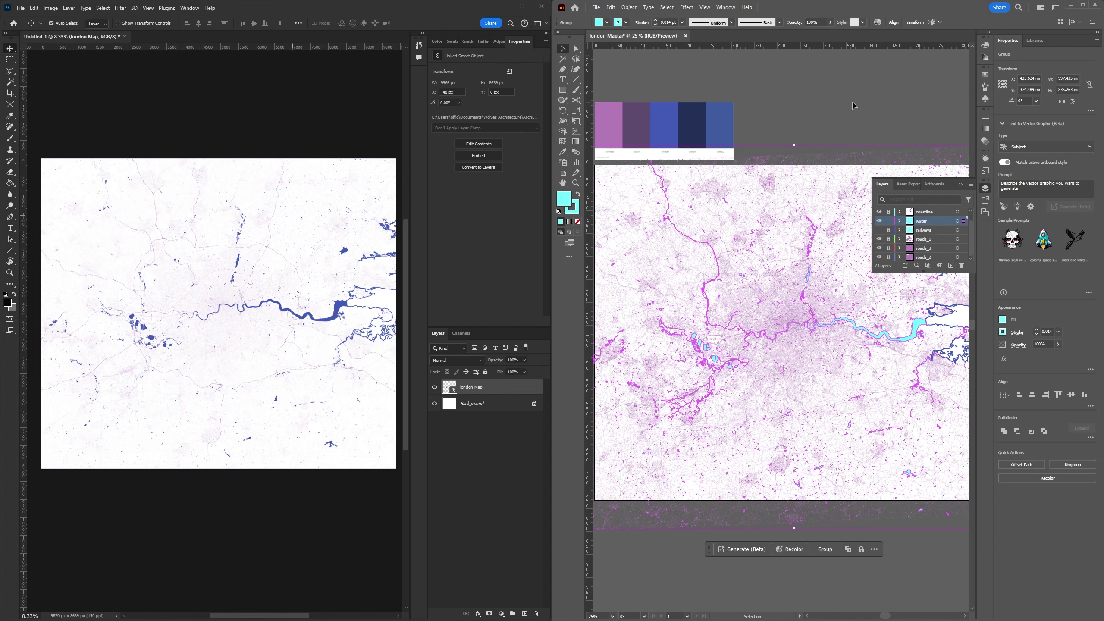
pyautogui.scroll(1, 917, 235)
pyautogui.click(888, 231)
# Set the coastline fill to None, deselect everything, and save london Map with Ctrl+S.
pyautogui.click(957, 221)
pyautogui.click(607, 22)
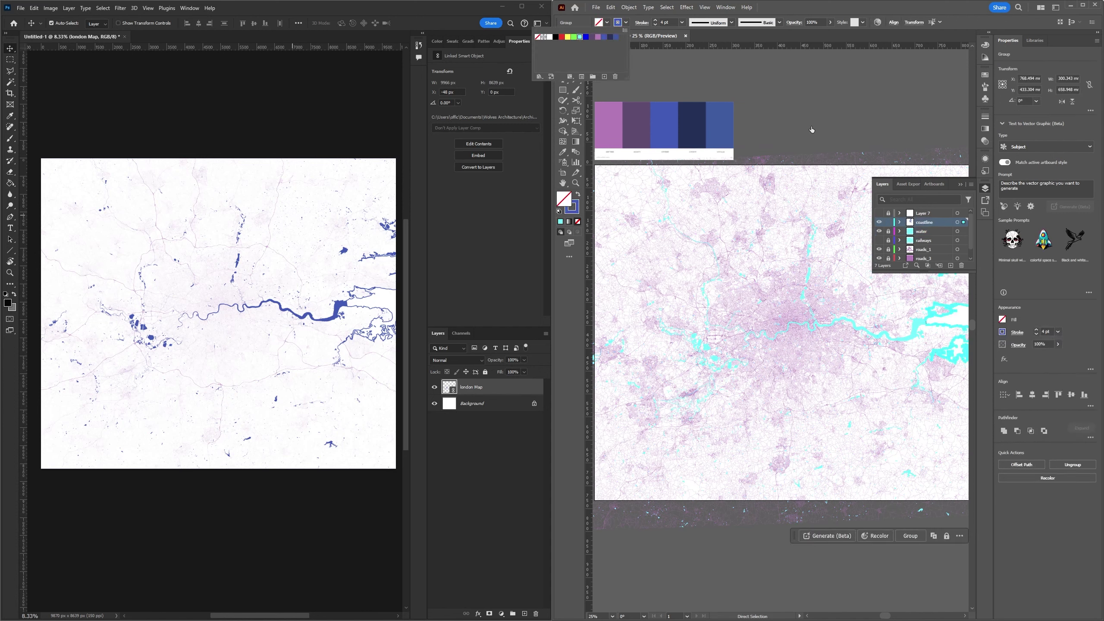
pyautogui.click(539, 35)
pyautogui.click(852, 137)
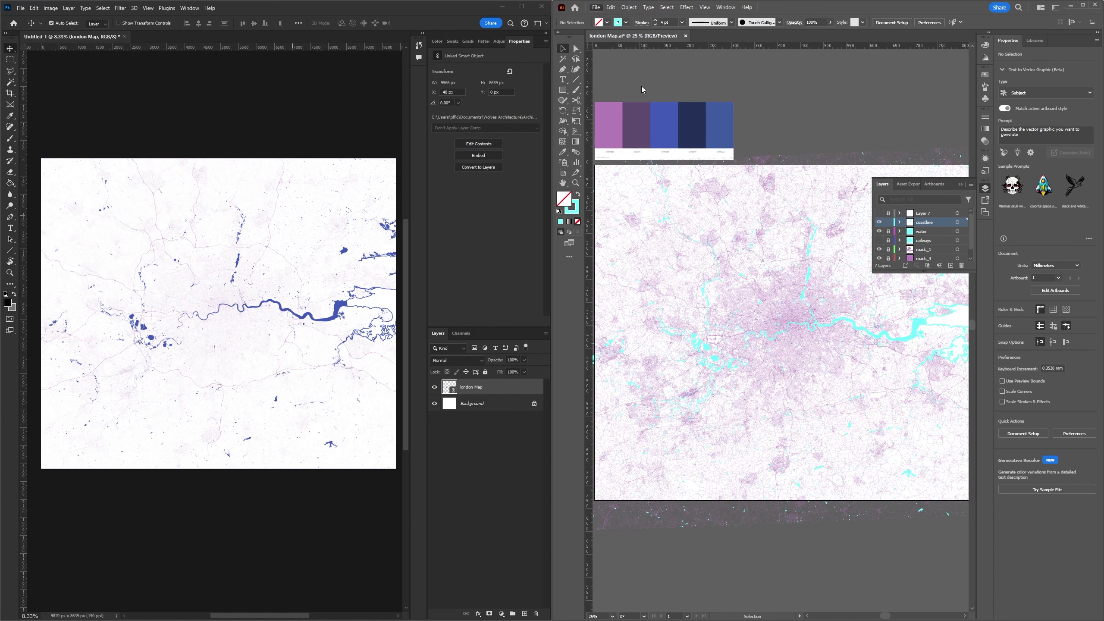
pyautogui.hotkey('ctrl', 's')
pyautogui.hotkey('ctrl', 's')
# Back in Photoshop, run Update All Modified Content on the london Map layer.
pyautogui.click(488, 387)
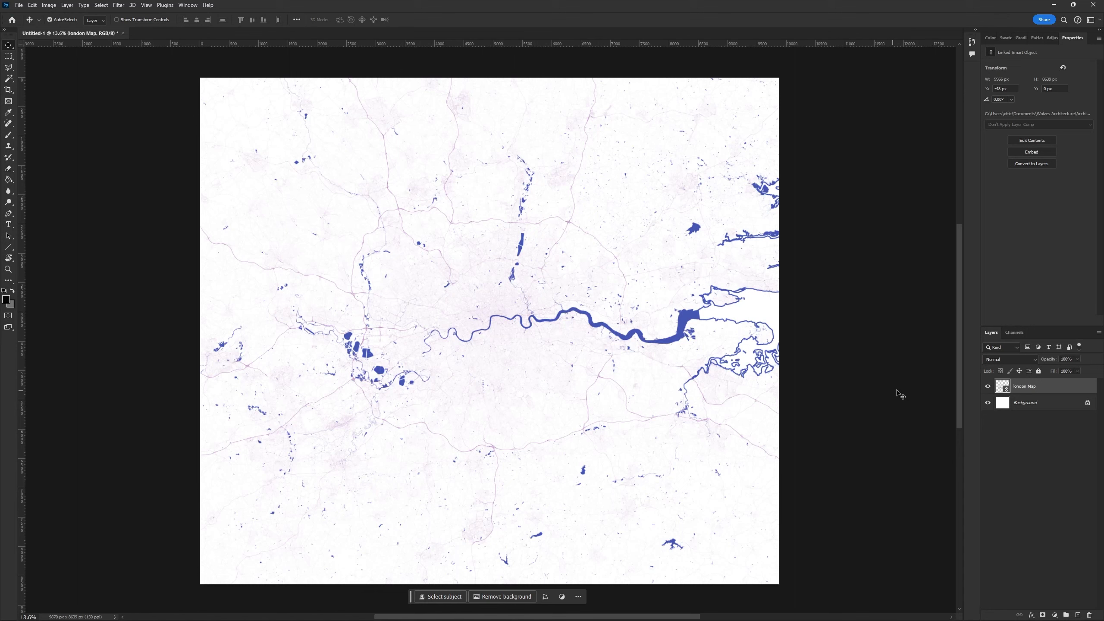
pyautogui.rightClick(1063, 389)
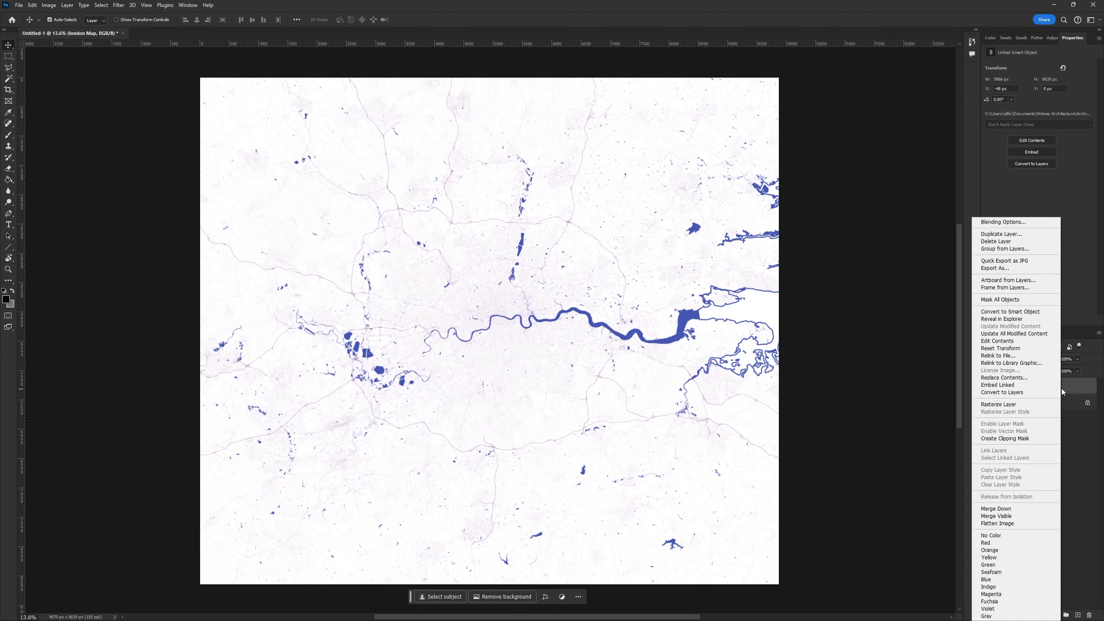
pyautogui.click(1038, 335)
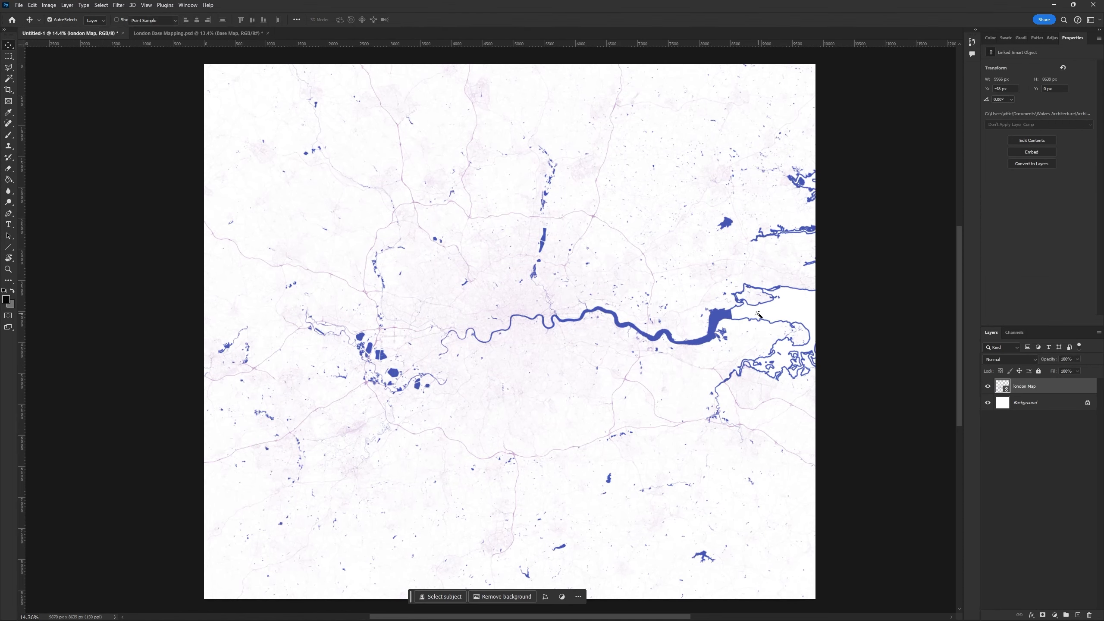
# Fill the magic-wand-selected Thames estuary with the river's blue on a new layer.
pyautogui.click(758, 315)
pyautogui.press('b')
pyautogui.keyDown('alt'); pyautogui.click(725, 320); pyautogui.keyUp('alt')
pyautogui.hotkey('ctrl', 'shift', 'alt', 'n')
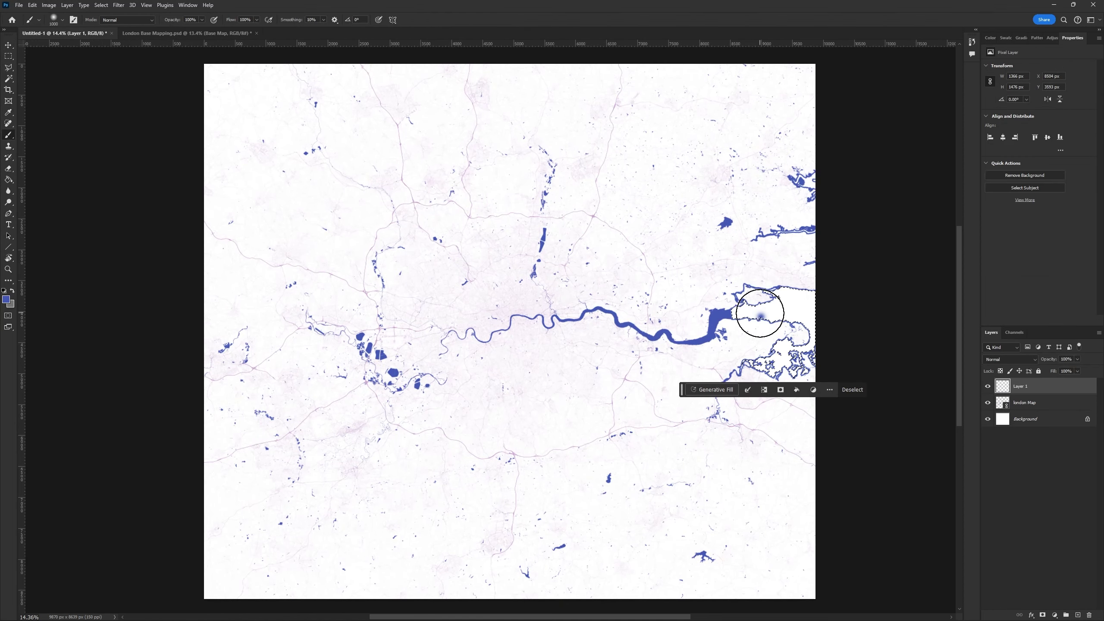
pyautogui.moveTo(760, 313)
pyautogui.mouseDown()
pyautogui.moveTo(715, 404)
pyautogui.moveTo(722, 369)
pyautogui.mouseUp()
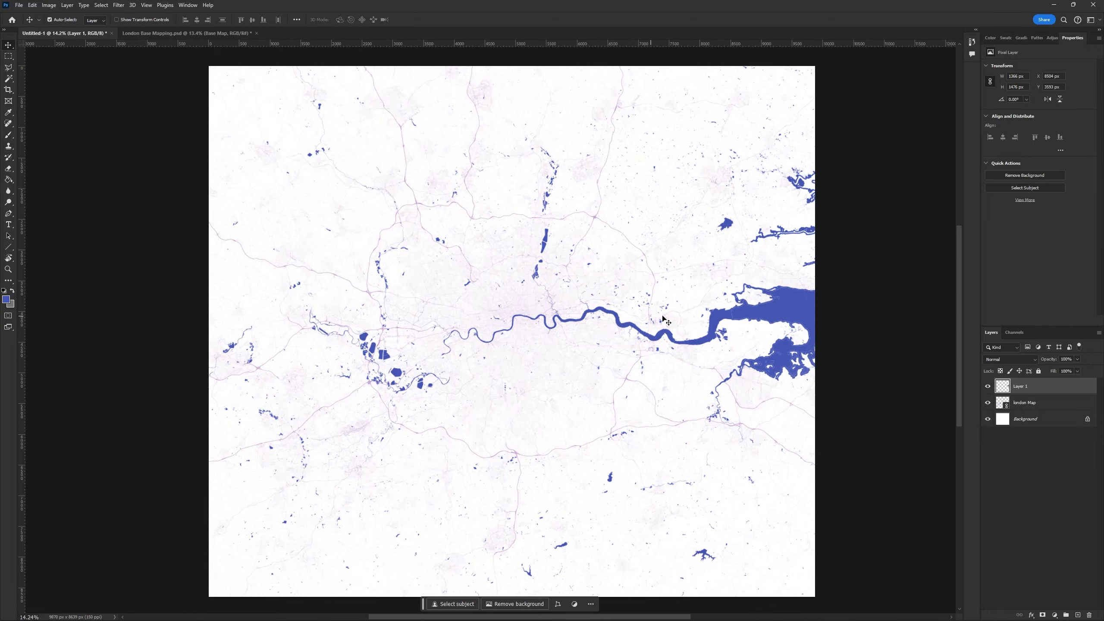
# Shrink the brush size to 15.
pyautogui.scroll(15, 453, 330)
pyautogui.press('b')
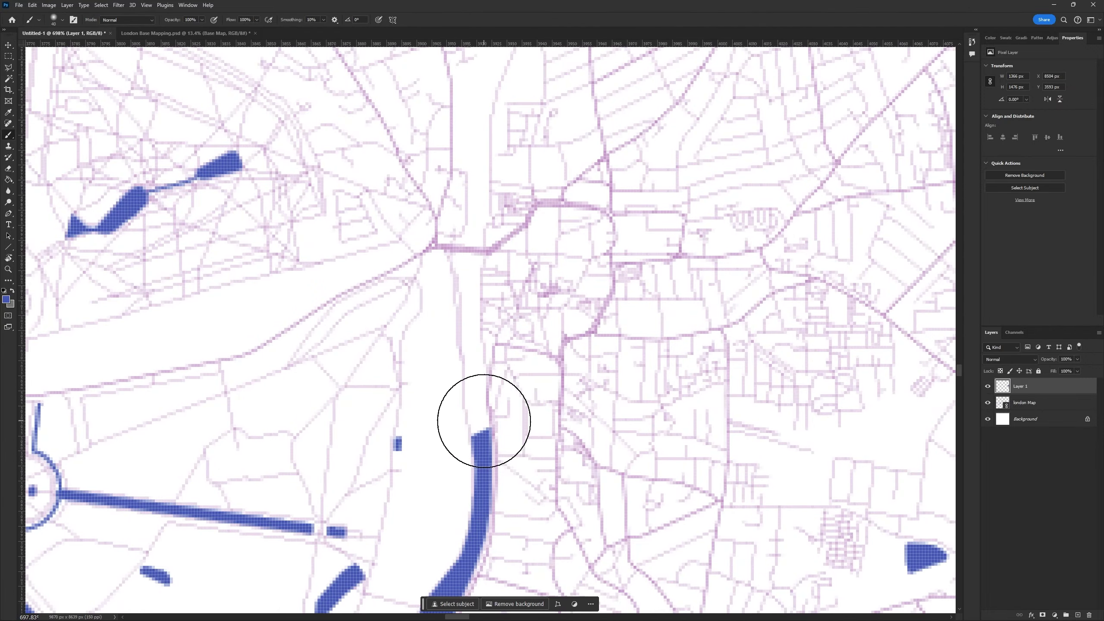
pyautogui.scroll(2, 484, 421)
pyautogui.click(53, 20)
pyautogui.scroll(1, 481, 402)
pyautogui.press('Return')
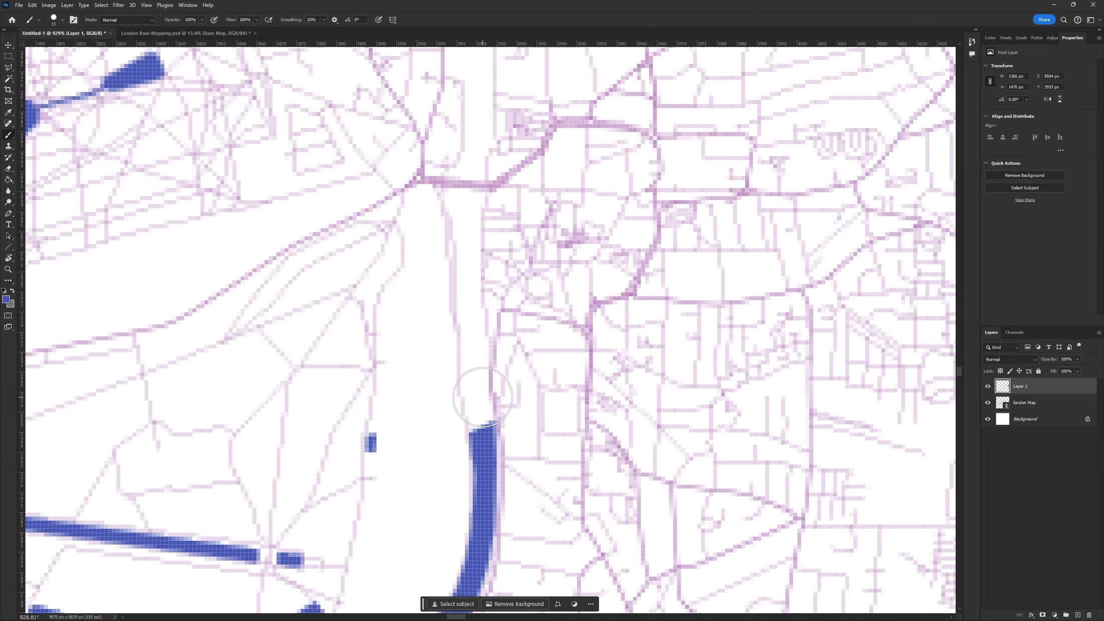
# Lasso the missing river channel, paint it blue, deselect, and fit the map on screen.
pyautogui.press('l')
pyautogui.moveTo(478, 439)
pyautogui.mouseDown()
pyautogui.moveTo(446, 237)
pyautogui.moveTo(466, 399)
pyautogui.moveTo(507, 350)
pyautogui.moveTo(491, 416)
pyautogui.moveTo(477, 311)
pyautogui.moveTo(490, 332)
pyautogui.moveTo(491, 292)
pyautogui.moveTo(367, 210)
pyautogui.moveTo(352, 124)
pyautogui.moveTo(372, 114)
pyautogui.moveTo(366, 155)
pyautogui.moveTo(388, 213)
pyautogui.moveTo(448, 242)
pyautogui.moveTo(508, 291)
pyautogui.moveTo(519, 330)
pyautogui.moveTo(504, 489)
pyautogui.mouseUp()
pyautogui.scroll(-5, 454, 239)
pyautogui.scroll(-3, 505, 432)
pyautogui.press('b')
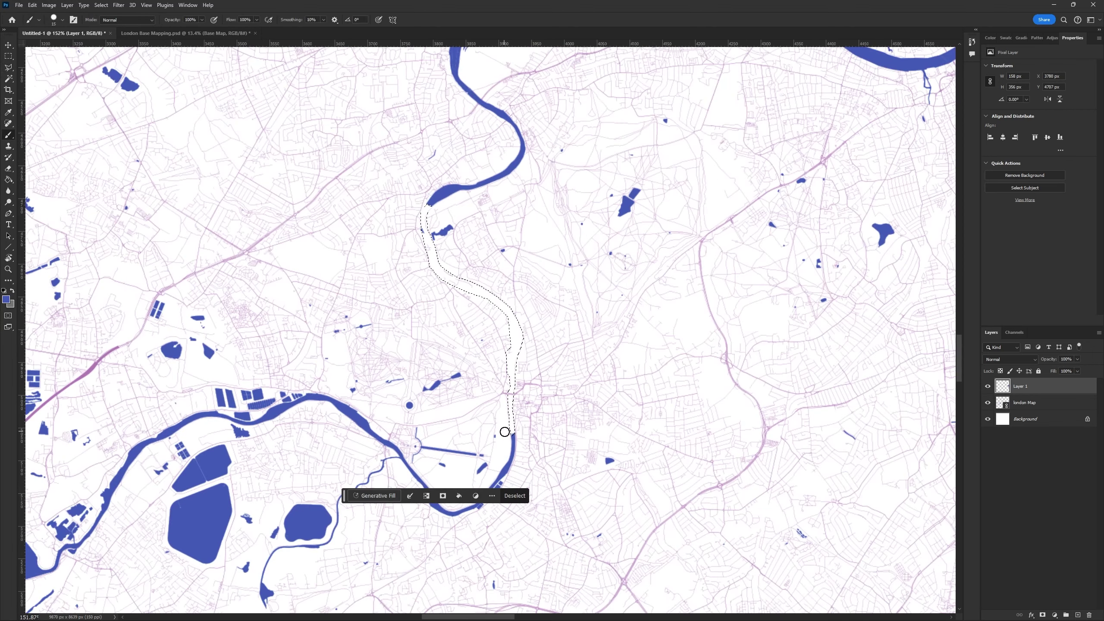
pyautogui.moveTo(504, 432)
pyautogui.mouseDown()
pyautogui.moveTo(456, 250)
pyautogui.moveTo(505, 451)
pyautogui.mouseUp()
pyautogui.hotkey('ctrl', 'd')
pyautogui.press('v')
pyautogui.hotkey('ctrl', '0')
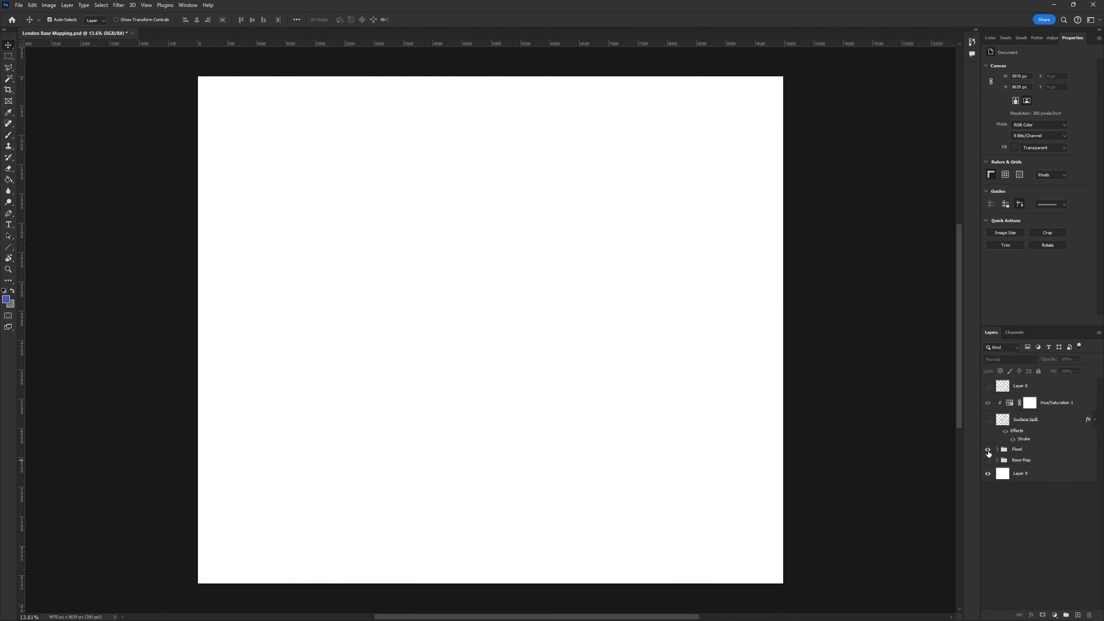
# Turn on the Base Map group, Flood group and Surface Spill layer together.
pyautogui.click(988, 449)
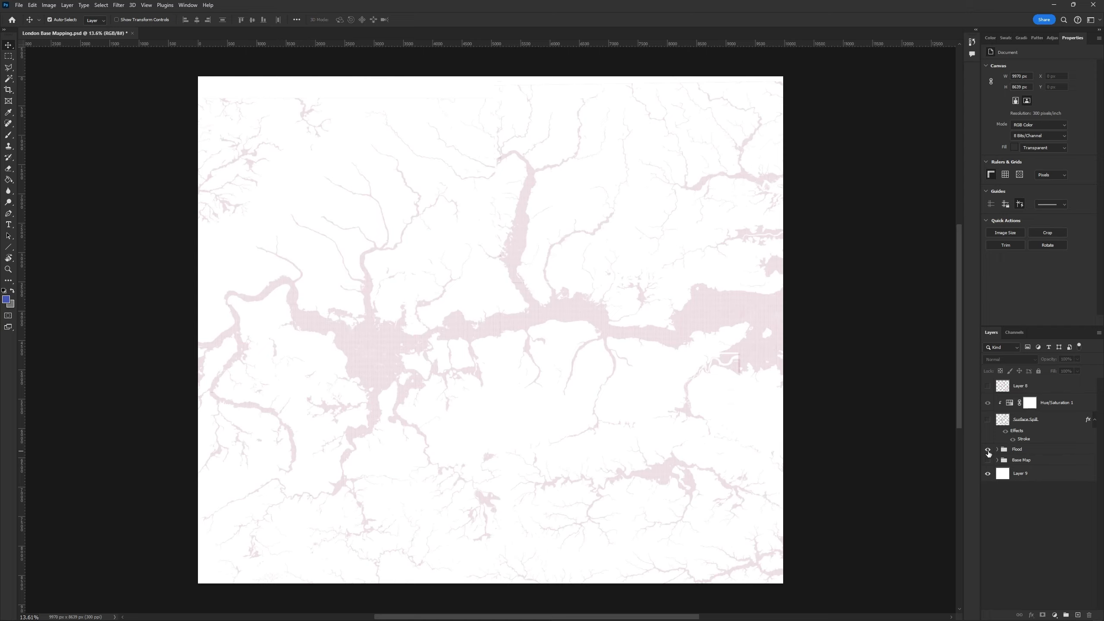
pyautogui.click(988, 450)
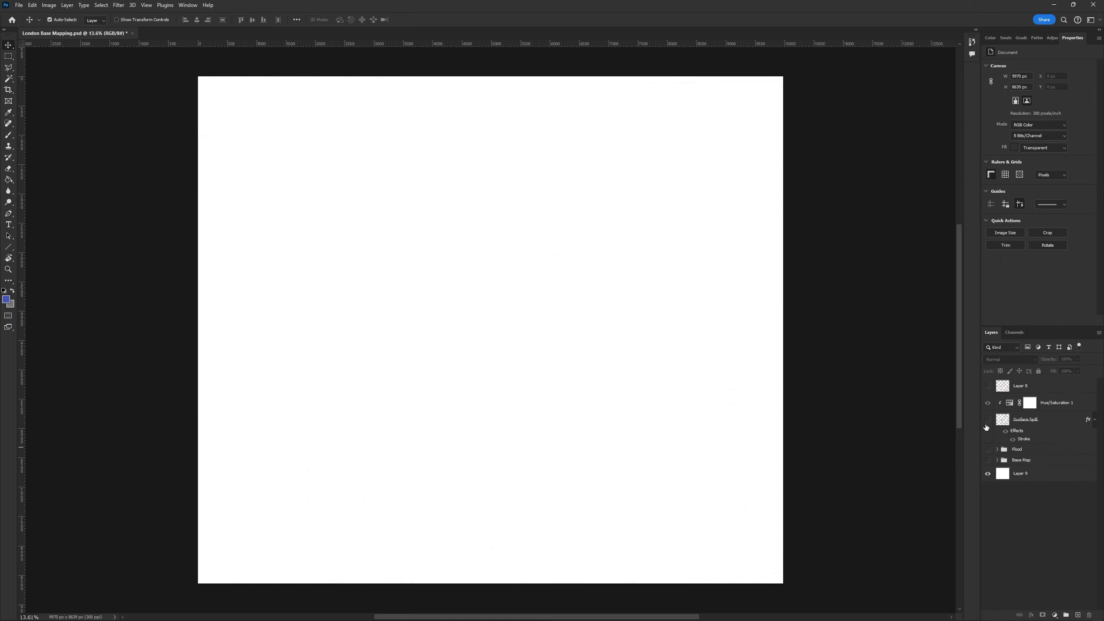
pyautogui.click(988, 420)
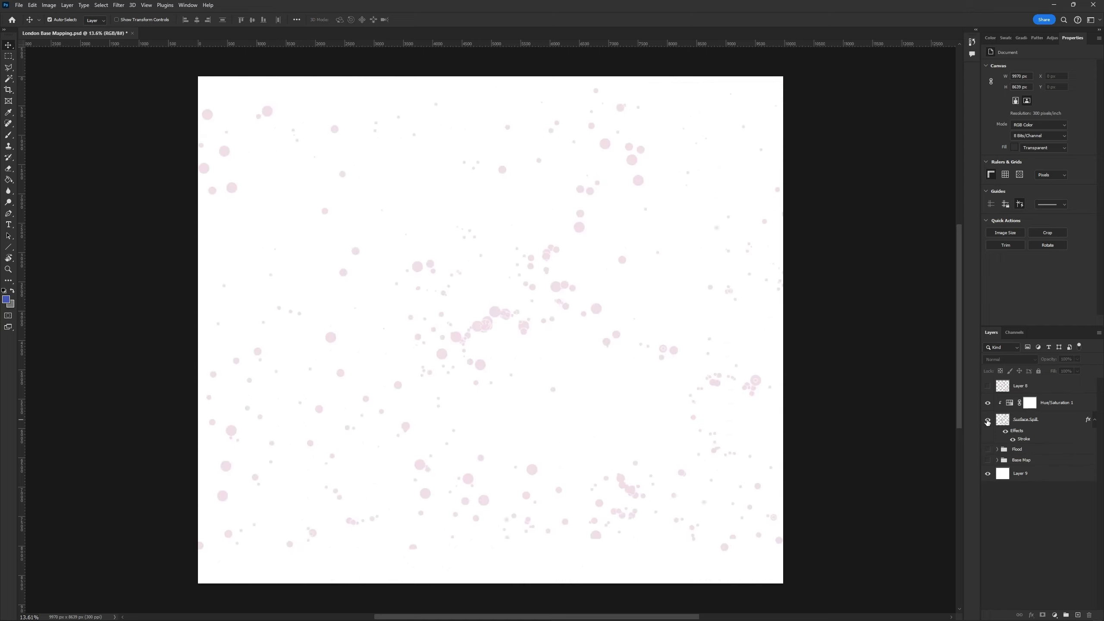
pyautogui.click(988, 420)
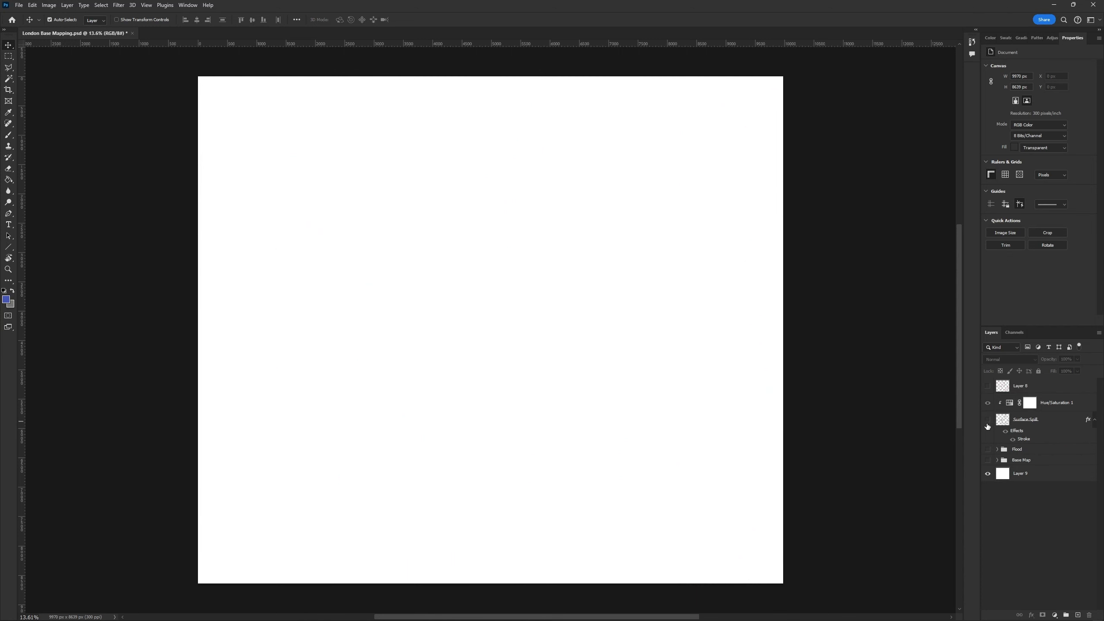
pyautogui.click(988, 461)
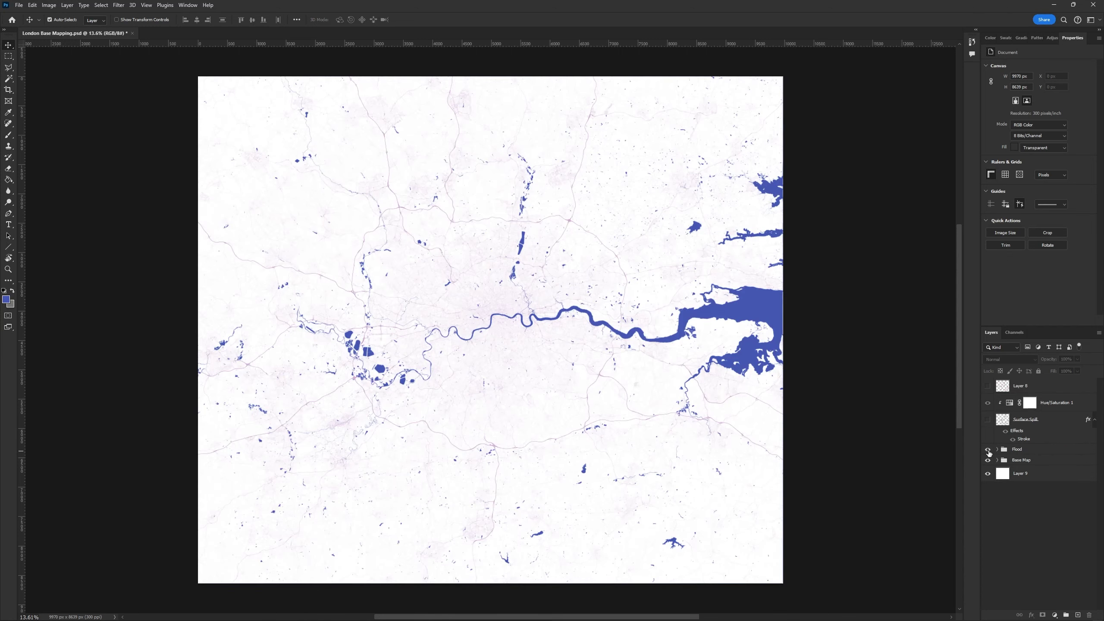
pyautogui.click(987, 450)
pyautogui.click(988, 420)
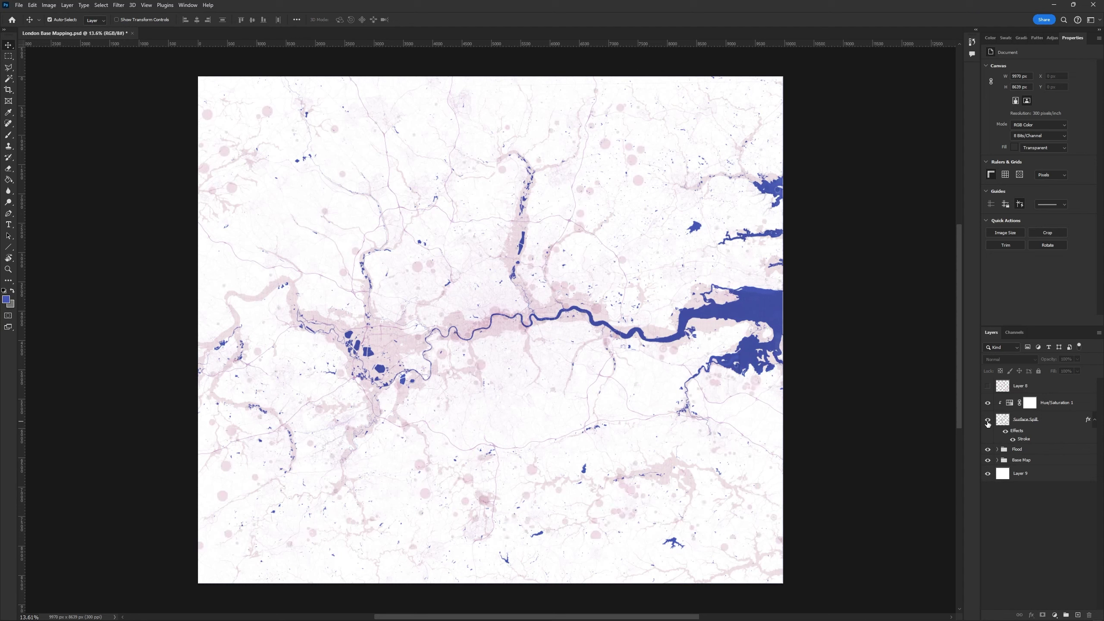